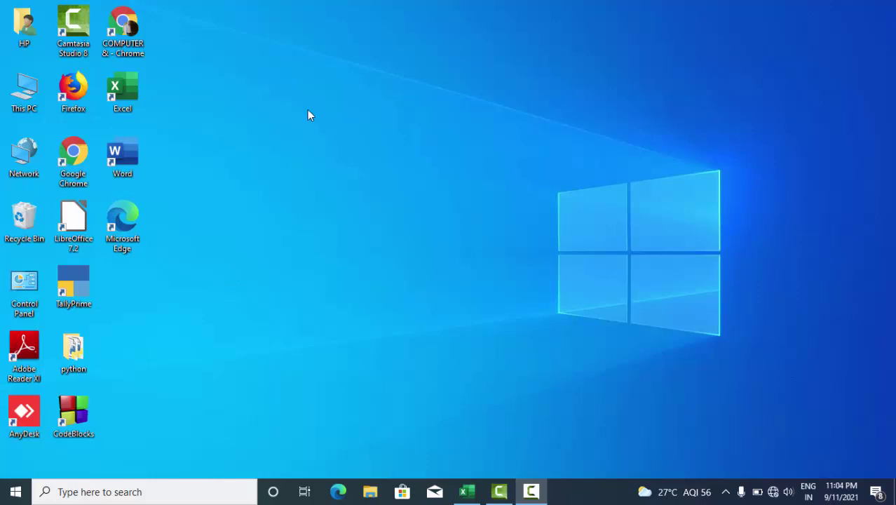
Refresh the Windows desktop twice, then bring the Excel workbook Book1 back on screen
right_click(299, 83)
left_click(327, 122)
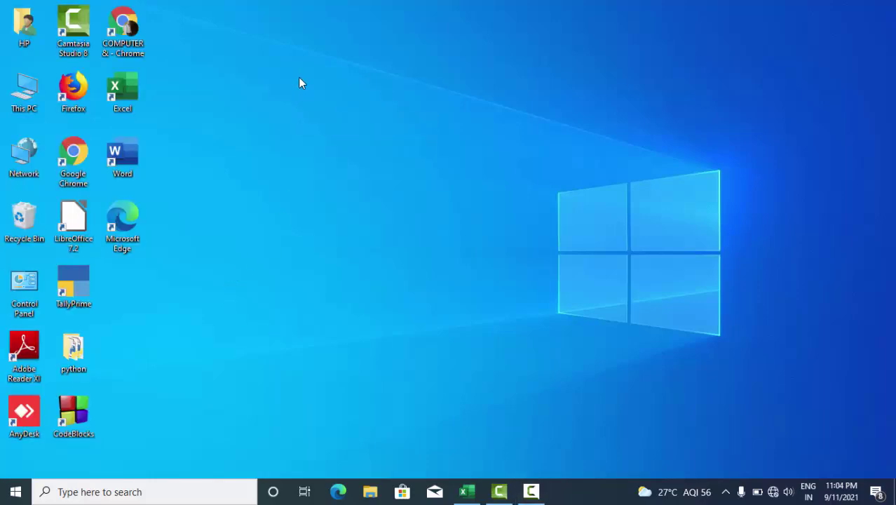
right_click(299, 84)
left_click(370, 120)
left_click(463, 490)
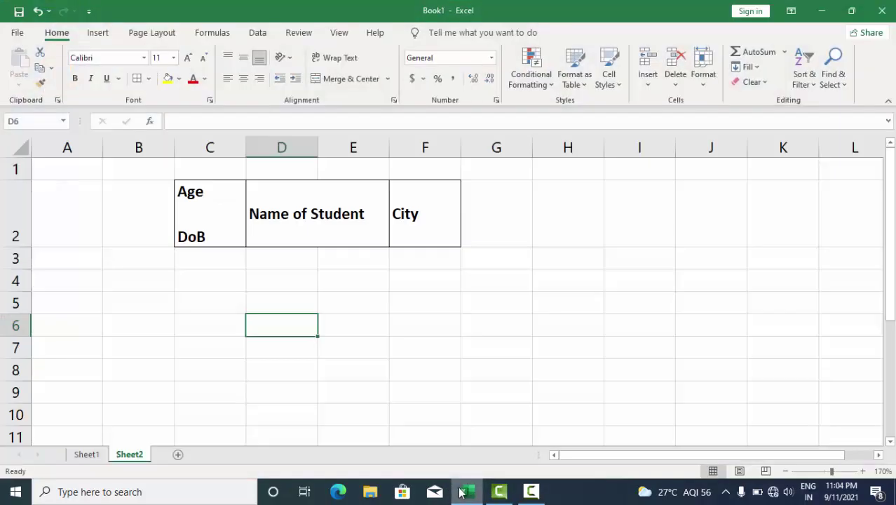
On Sheet1, fill the header cells B2:E2 with yellow
left_click(87, 454)
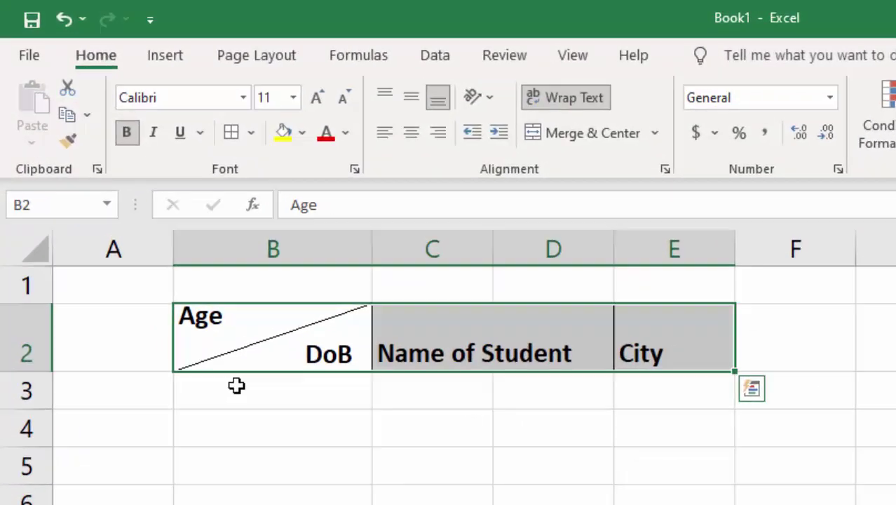
left_click(234, 337)
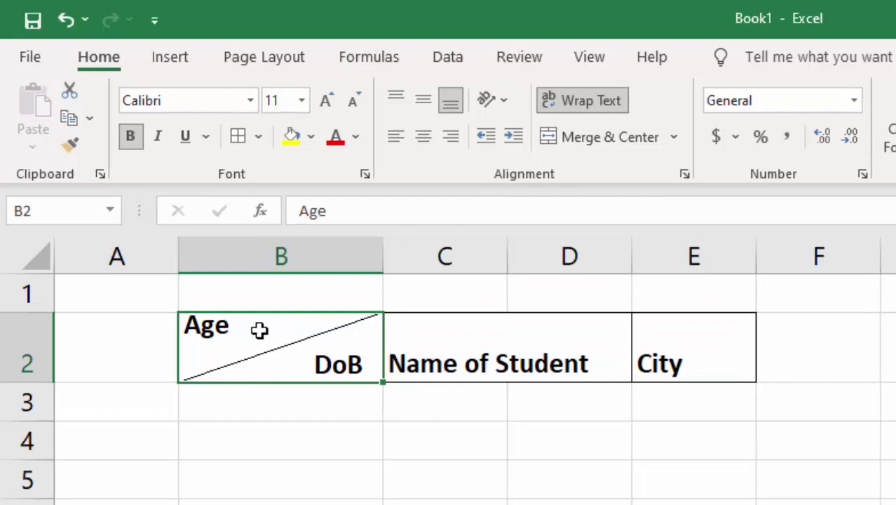
left_click_drag(276, 330, 664, 344)
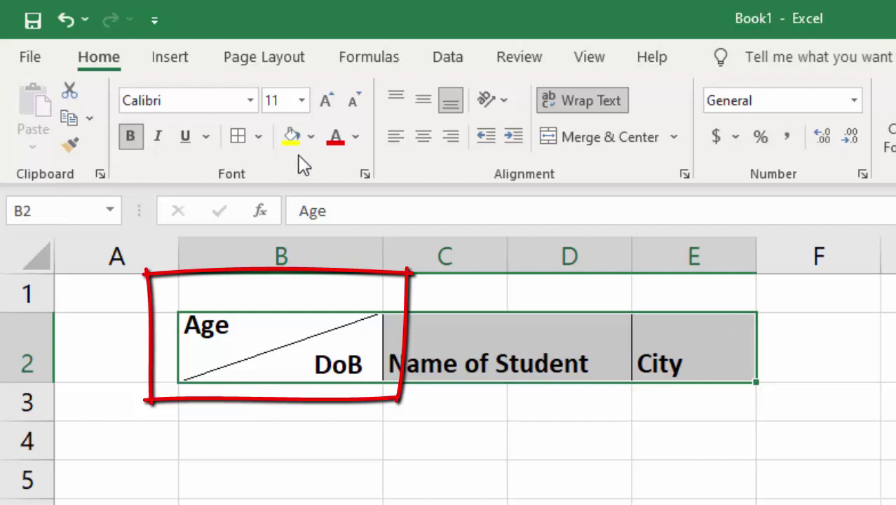
left_click(289, 136)
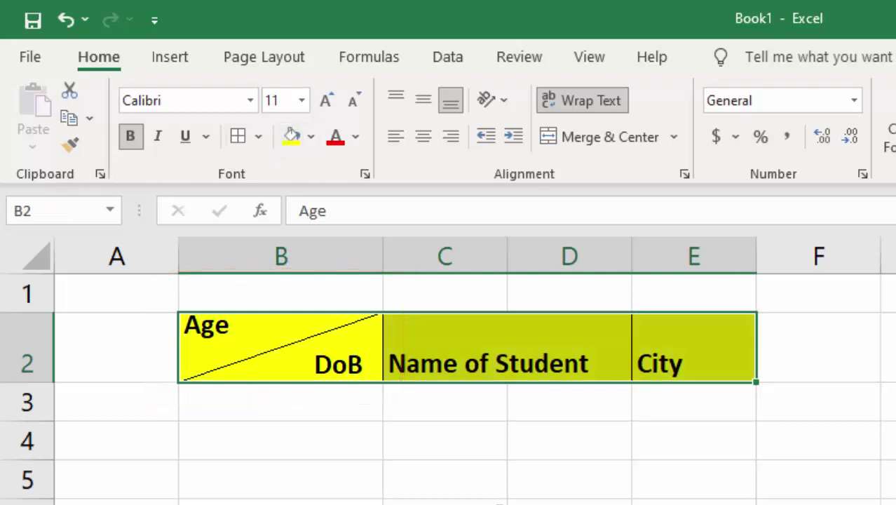
left_click(445, 499)
Select the Age/DoB cell B2 and the Name of Student cell spanning C2:D2 to inspect them
left_click(292, 350)
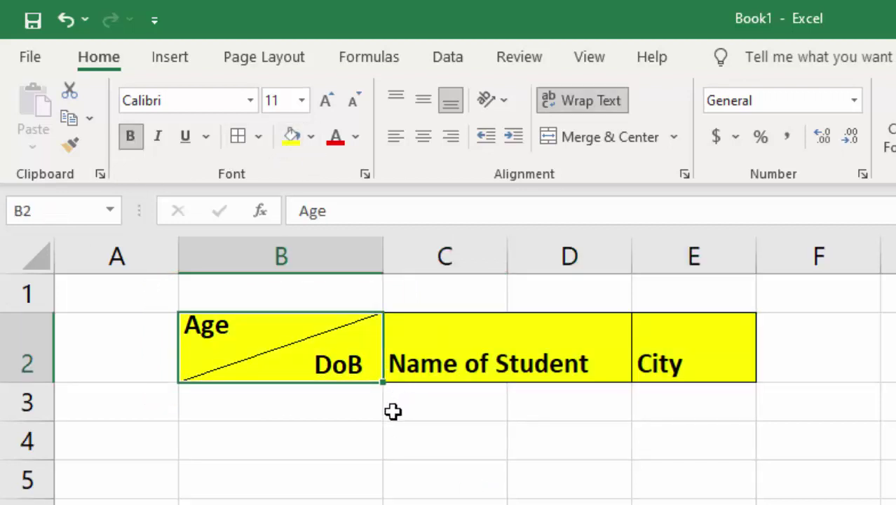
left_click(470, 343)
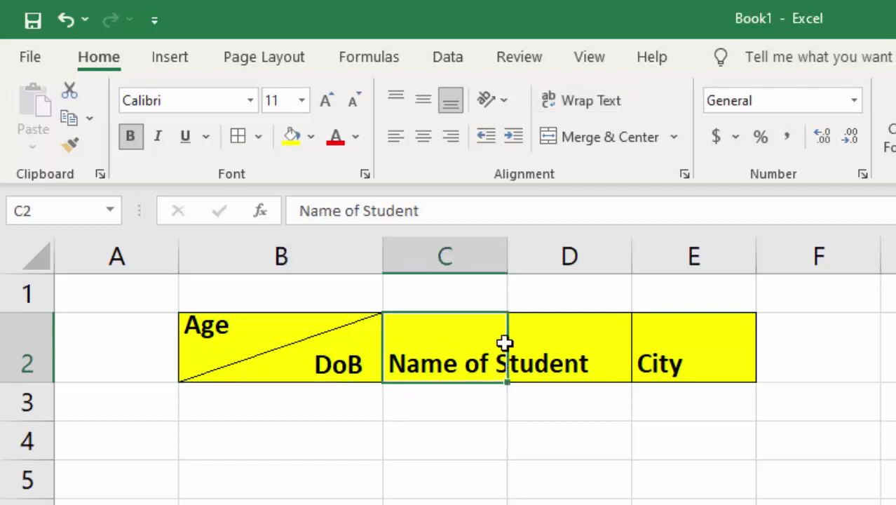
left_click_drag(502, 342, 537, 347)
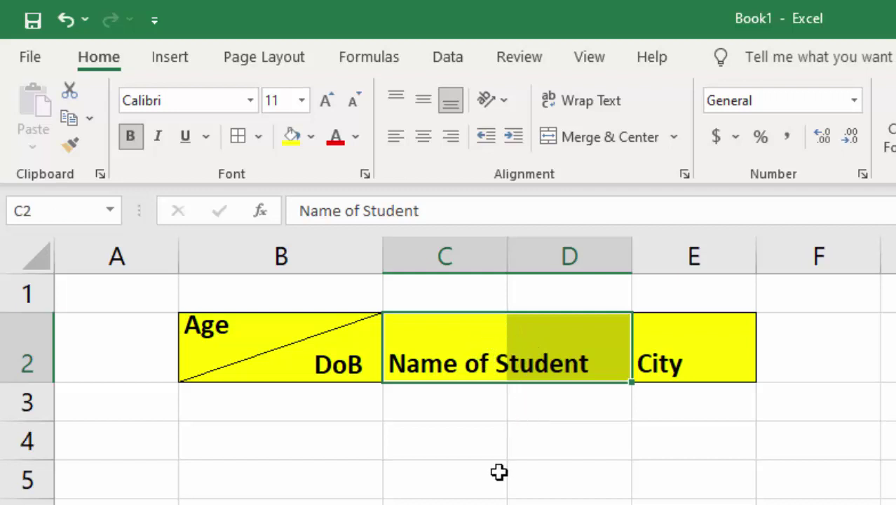
left_click(293, 368)
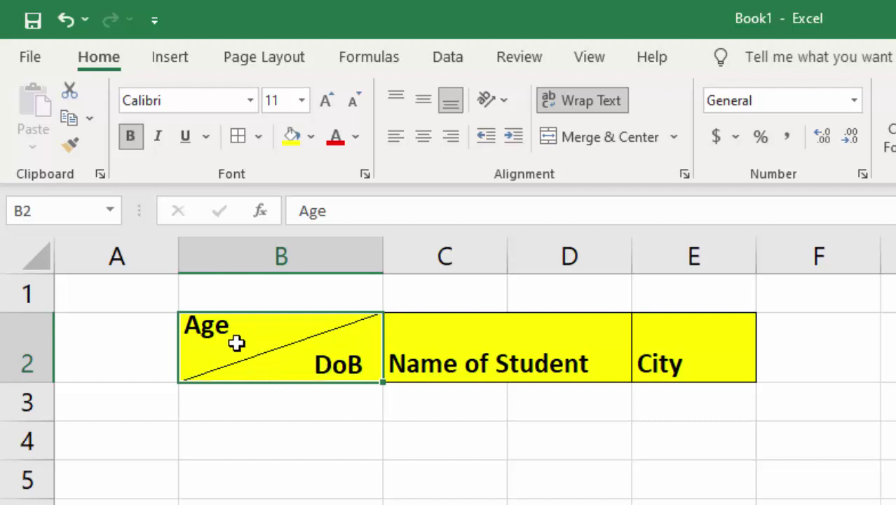
left_click(261, 416)
Open the Age/DoB cell B2 to view its text, leaving it unchanged
double_click(251, 346)
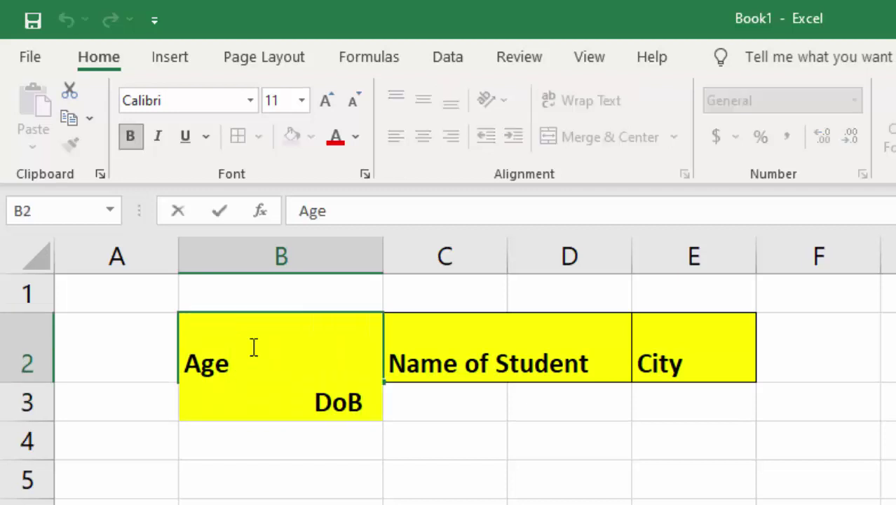
key("Return")
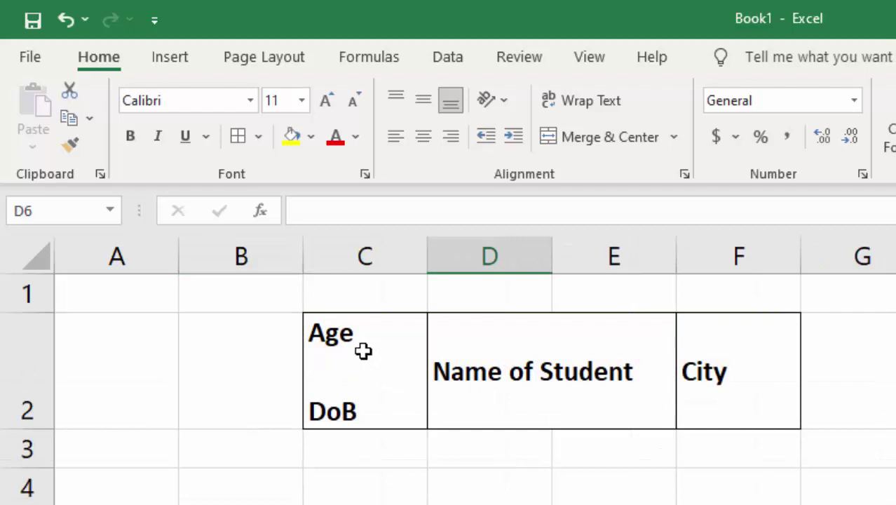
On Sheet2, erase DoB and its line break from cell C2, leaving only Age
double_click(352, 412)
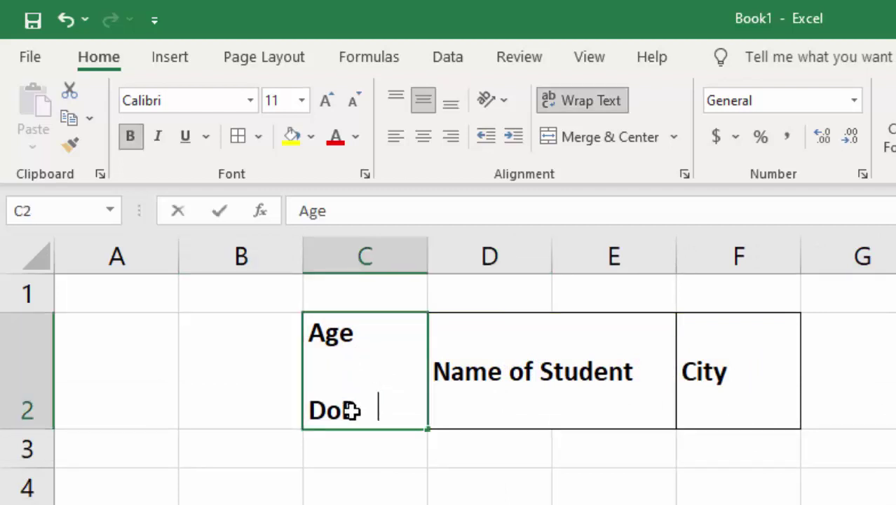
key("BackSpace")
key("BackSpace")
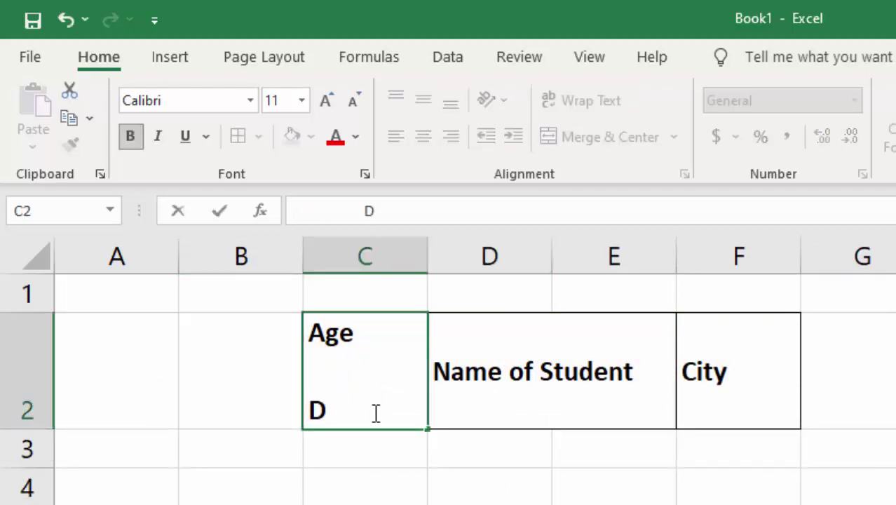
key("BackSpace")
key("BackSpace")
left_click(431, 480)
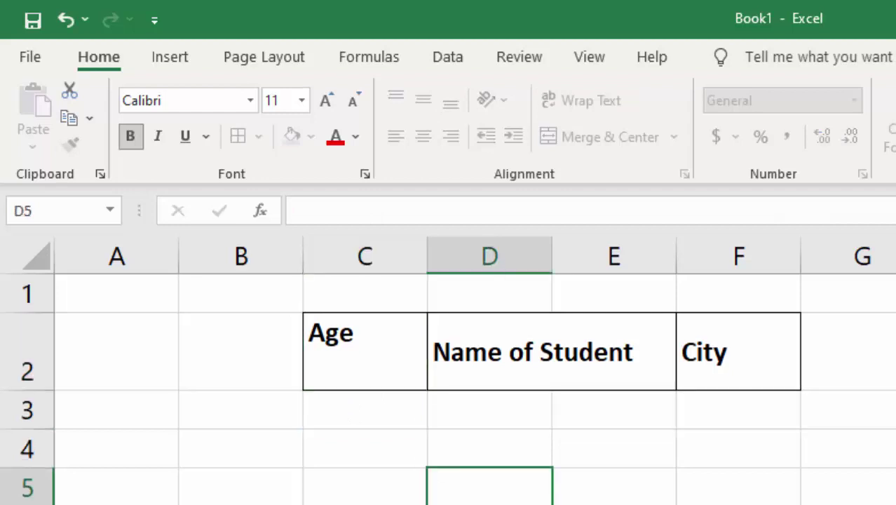
left_click(369, 361)
Add a second line reading DOB beneath Age in cell C2
double_click(356, 334)
key("alt+Return")
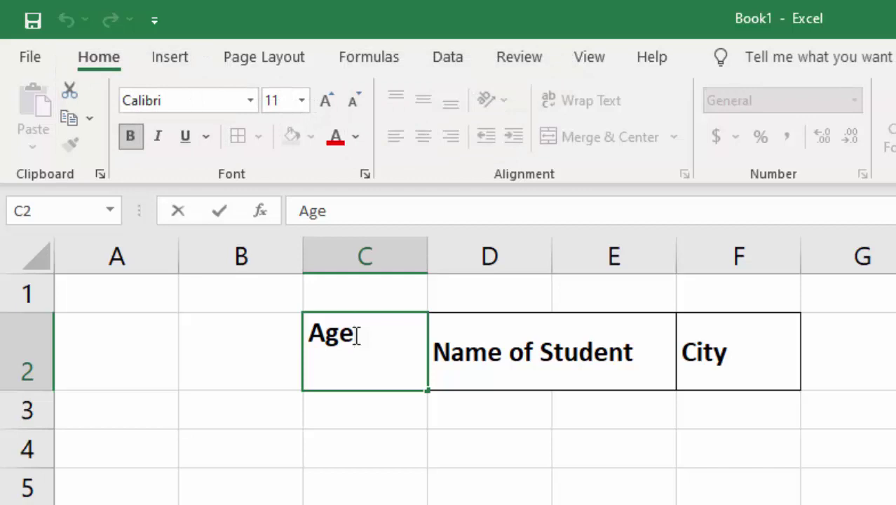
double_click(356, 336)
key("alt+Return")
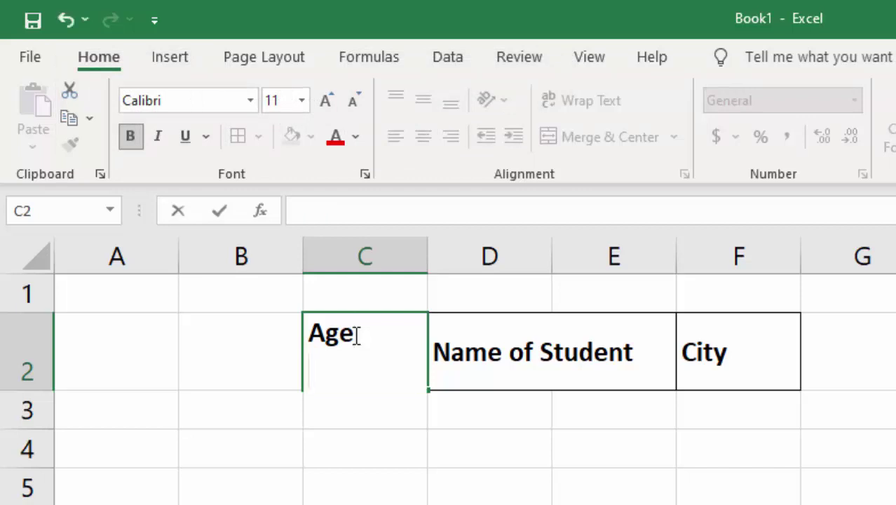
type("D")
type("OB")
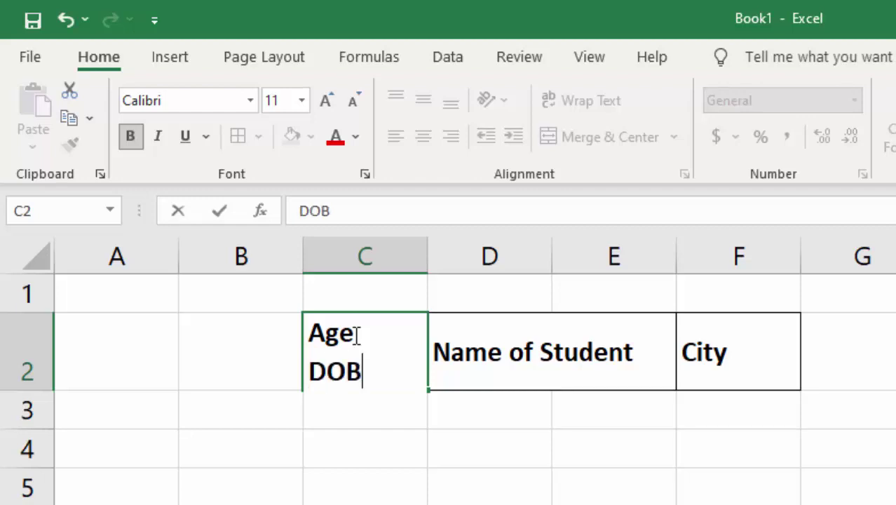
left_click(346, 448)
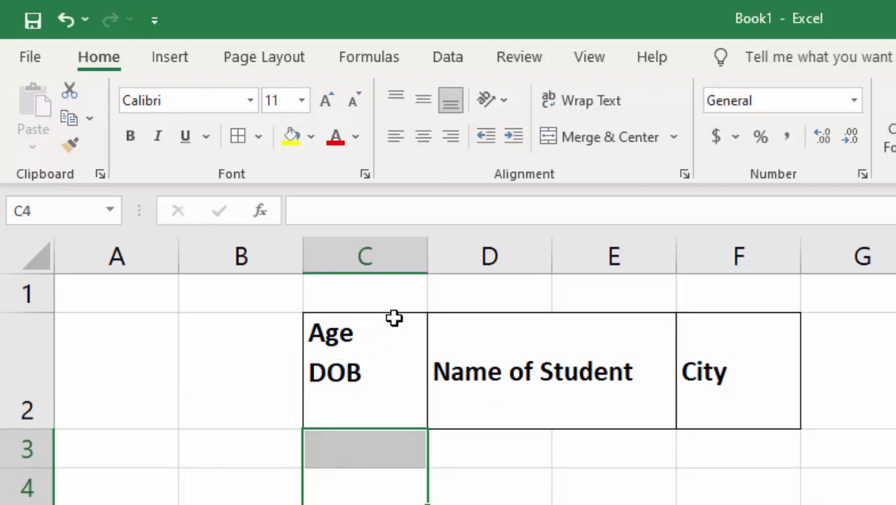
left_click(343, 359)
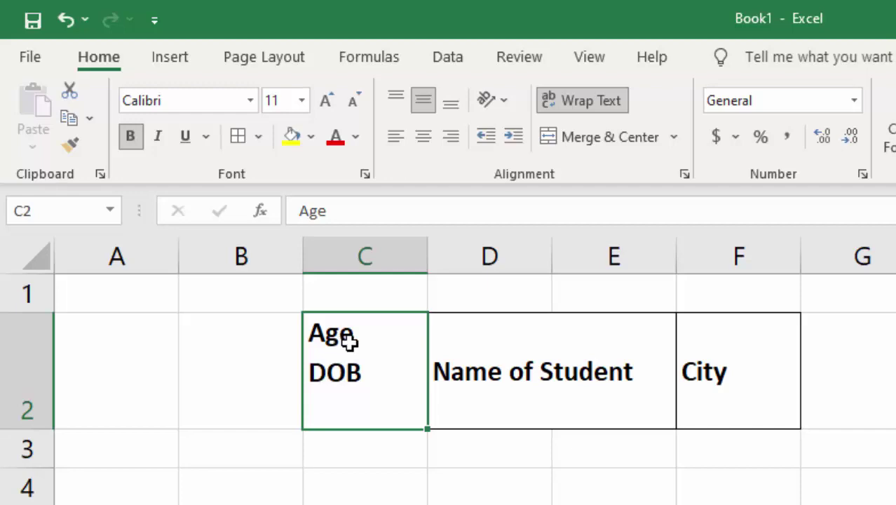
right_click(366, 344)
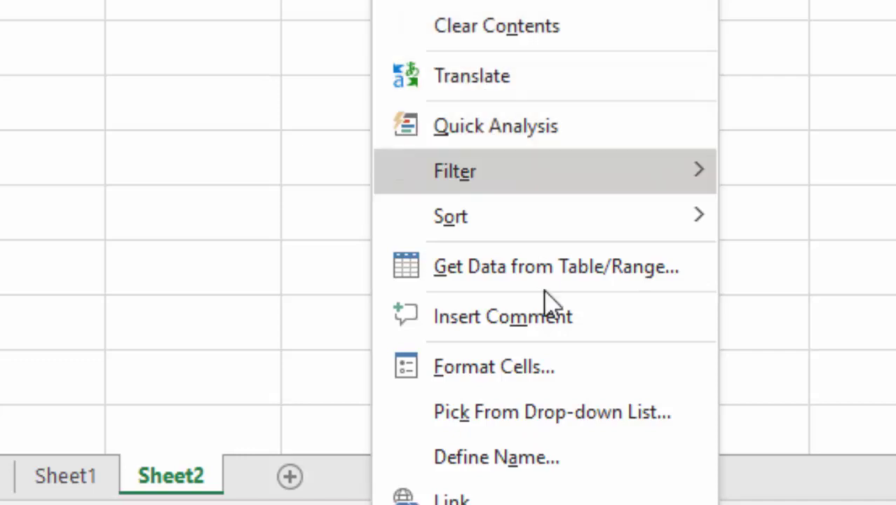
In Format Cells borders, remove C2's top border and add only the upward diagonal border
left_click(495, 366)
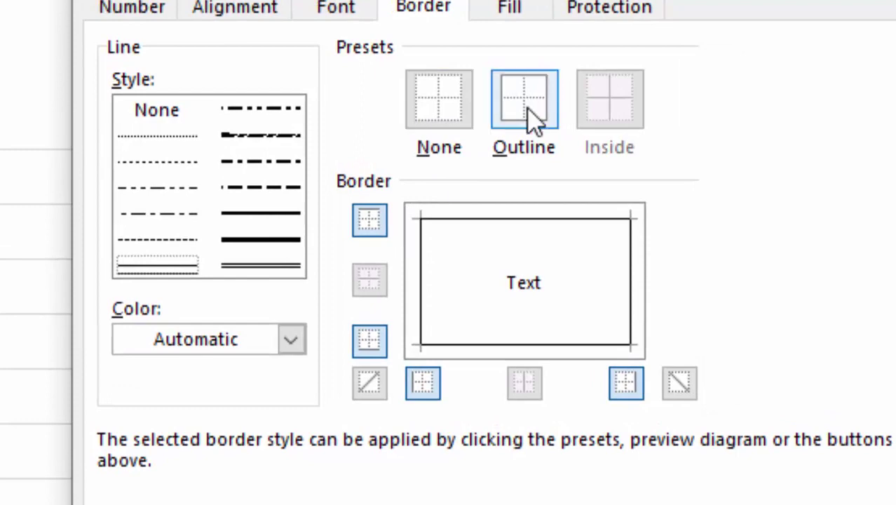
left_click(369, 220)
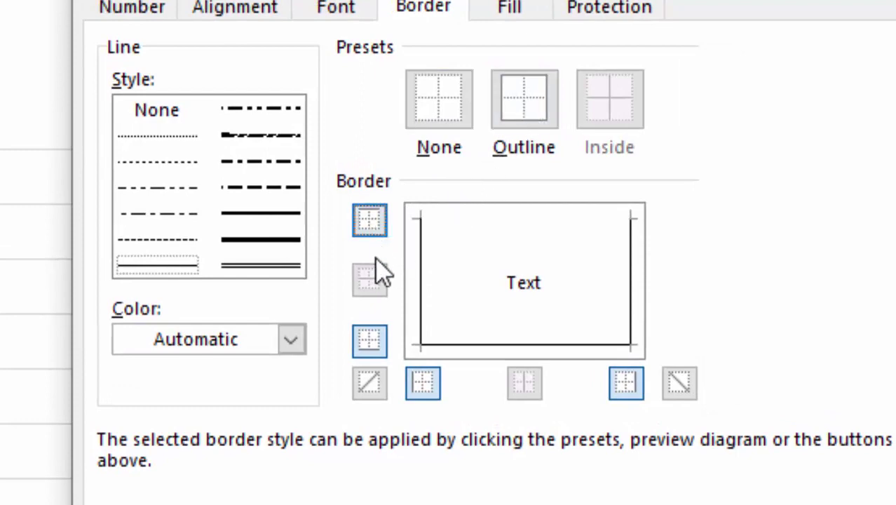
left_click(375, 382)
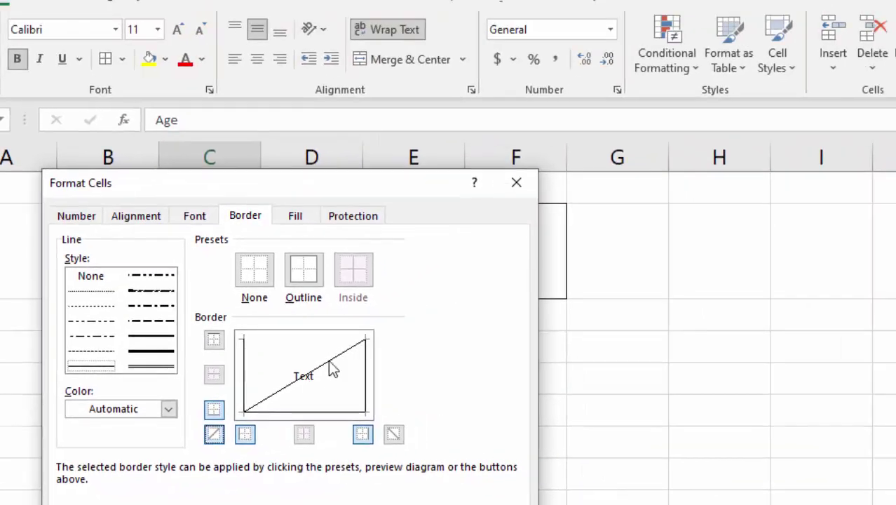
left_click(393, 435)
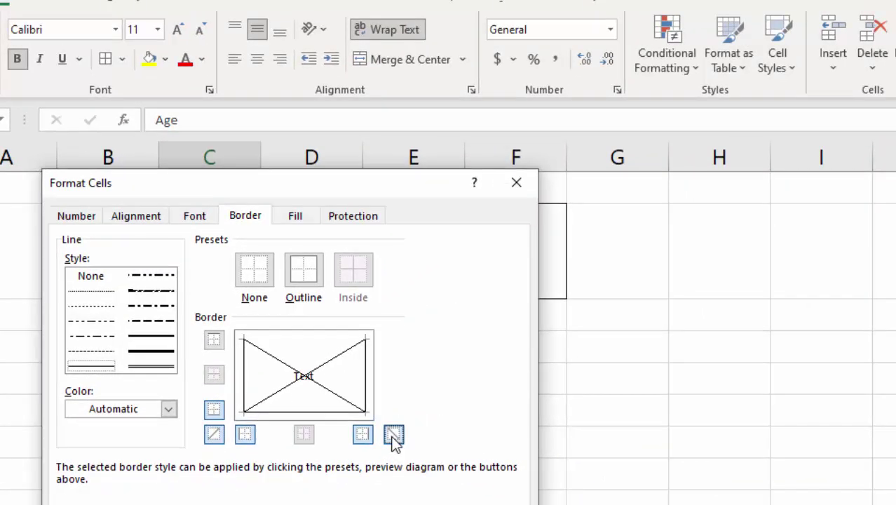
left_click(390, 436)
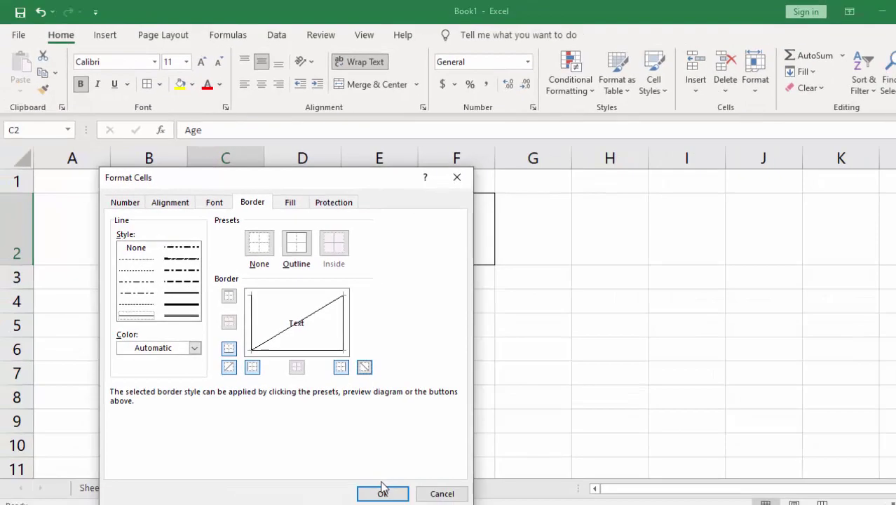
left_click(382, 492)
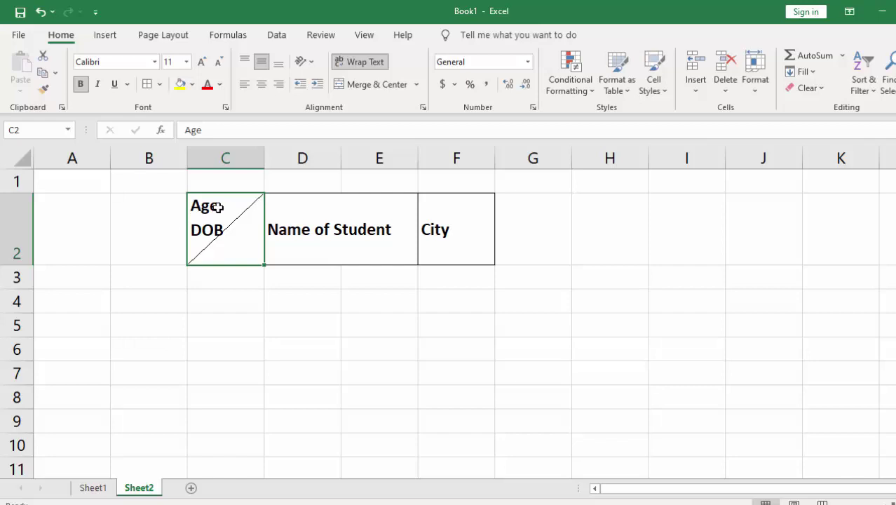
Insert a blank line after Age in cell C2 and commit the edit
double_click(218, 206)
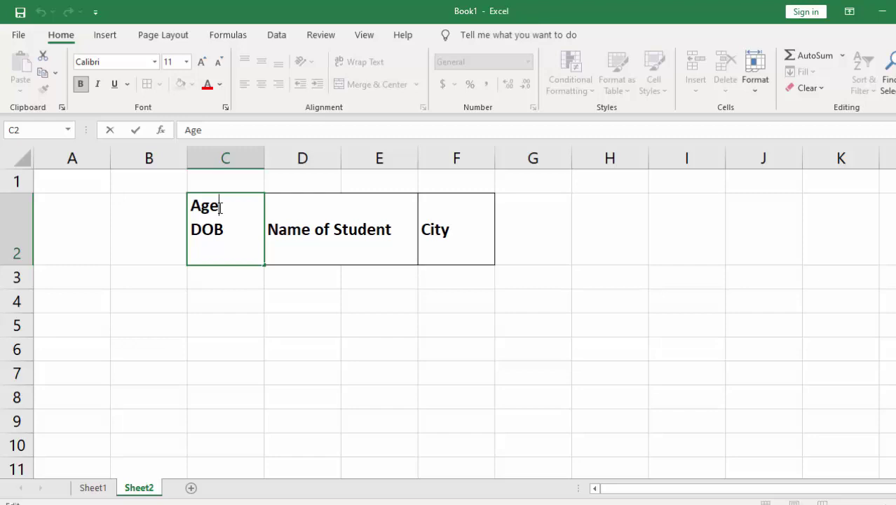
key("alt+Return")
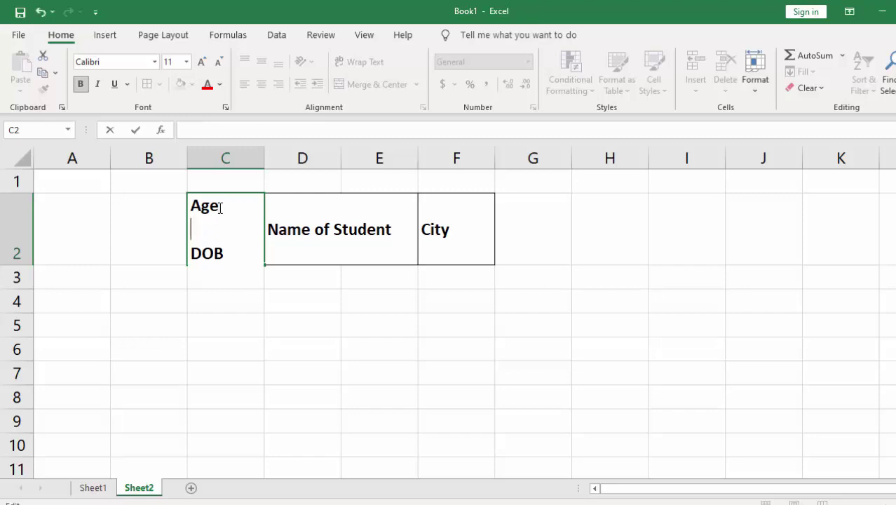
left_click(232, 305)
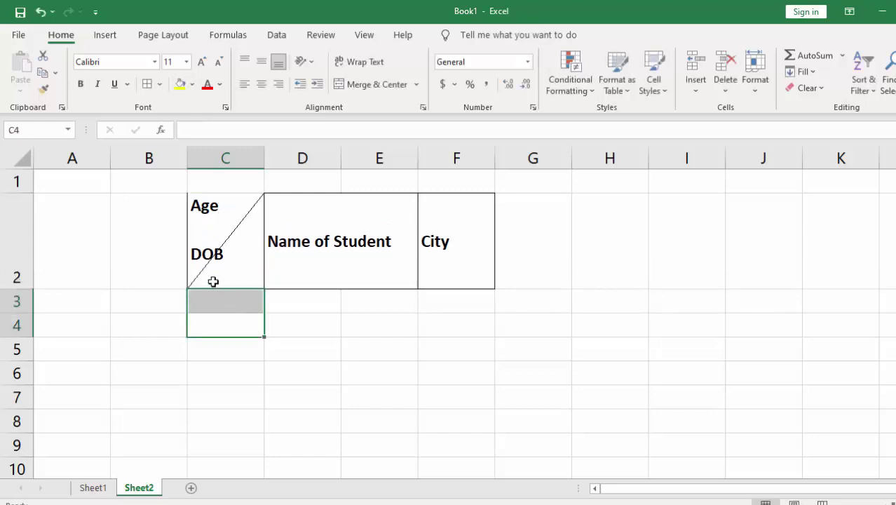
Drop DOB to the bottom line of C2 and right-align the cell's text
left_click(190, 251)
double_click(204, 260)
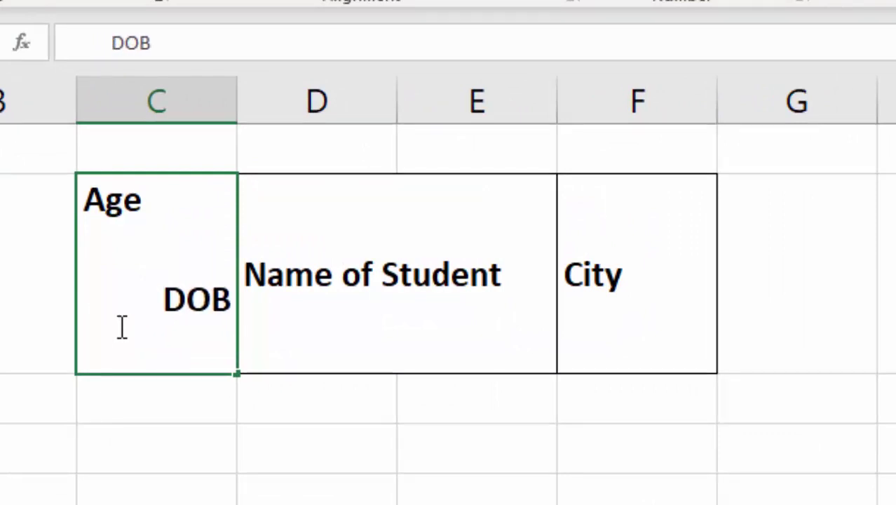
left_click(140, 481)
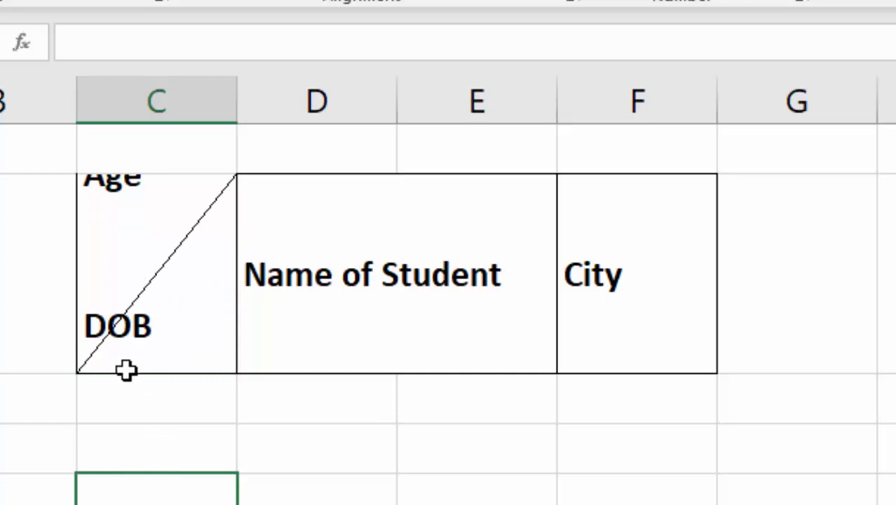
left_click(84, 326)
double_click(85, 324)
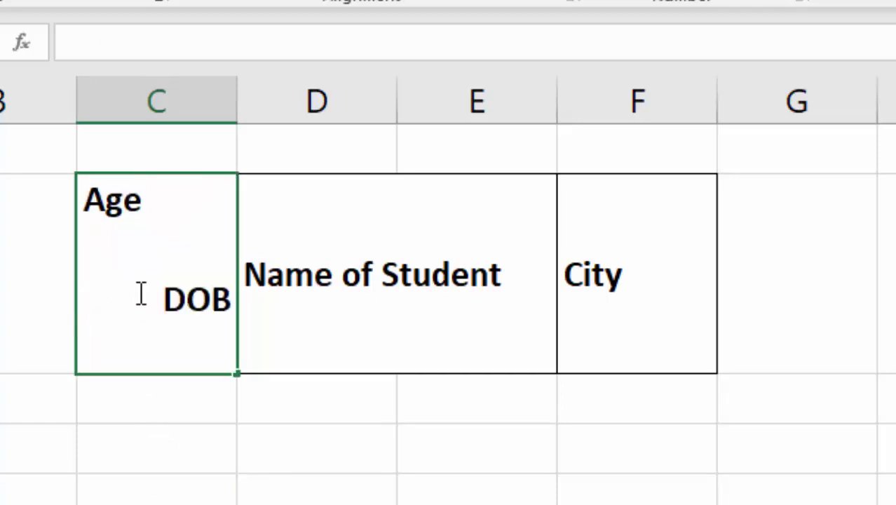
left_click(161, 301)
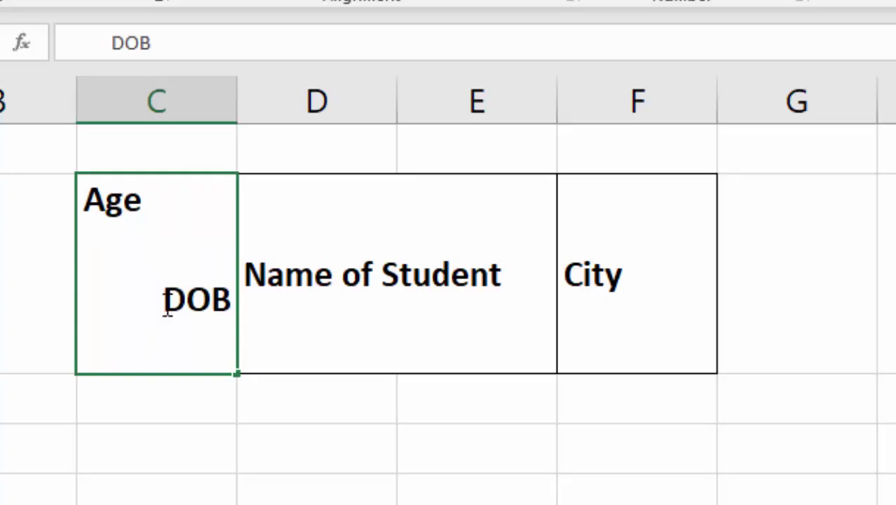
key("alt+Return")
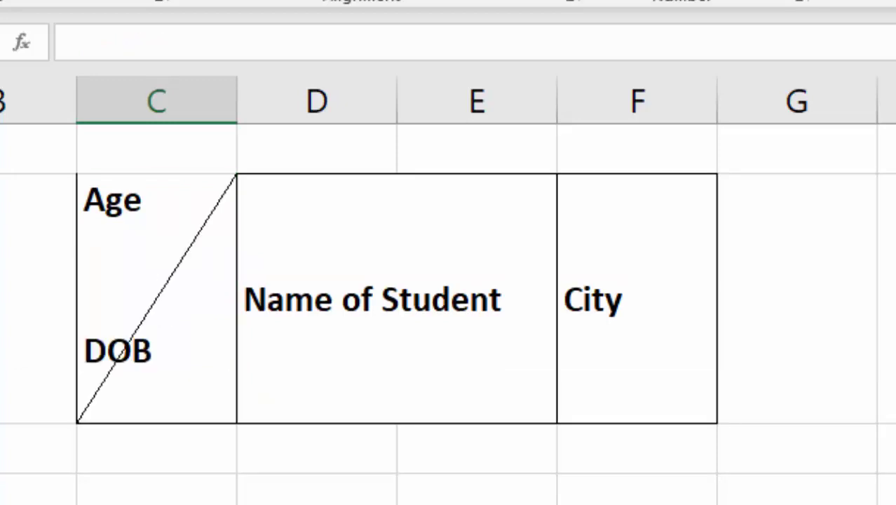
left_click(270, 2)
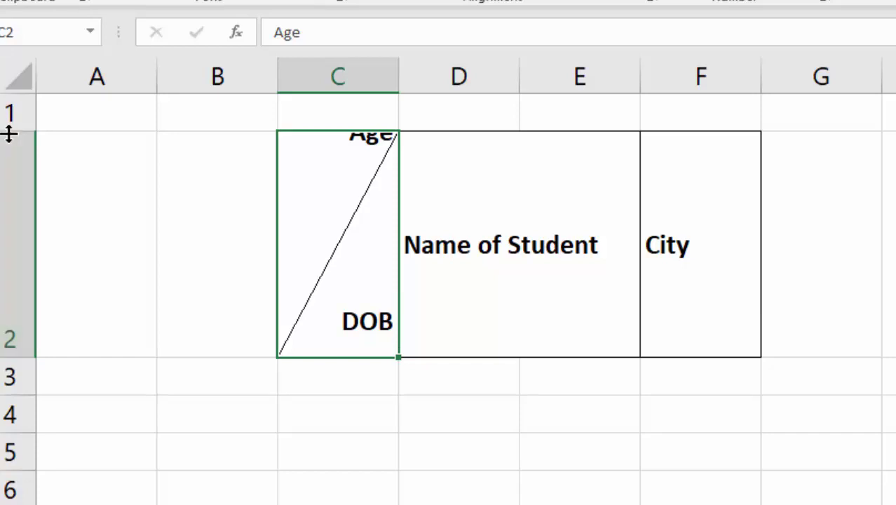
Make row 2 94.50 tall and centre-align Age and DOB in C2
left_click_drag(8, 132, 20, 108)
scroll(28, 121, "down", 1)
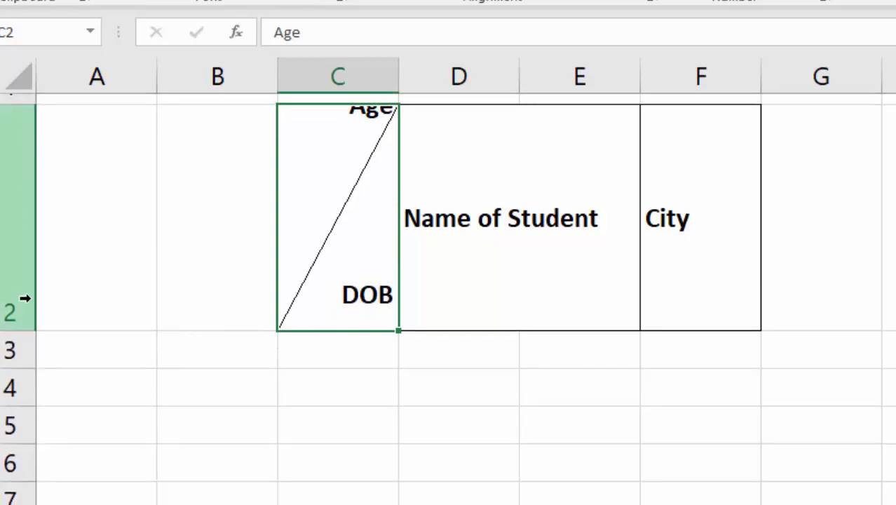
left_click_drag(23, 323, 24, 384)
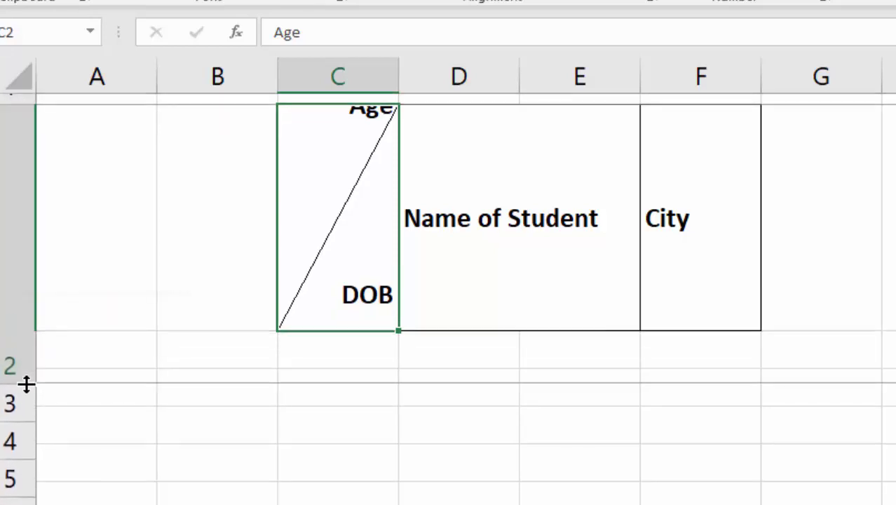
left_click(329, 50)
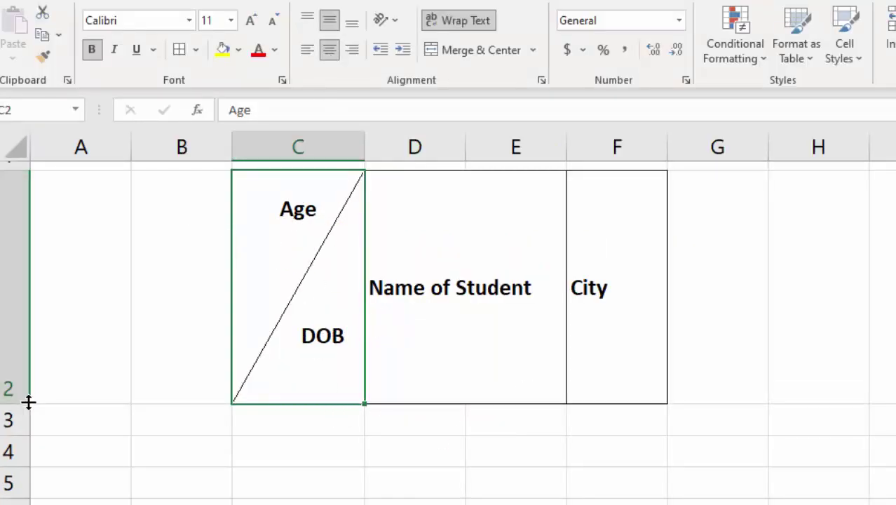
left_click(434, 462)
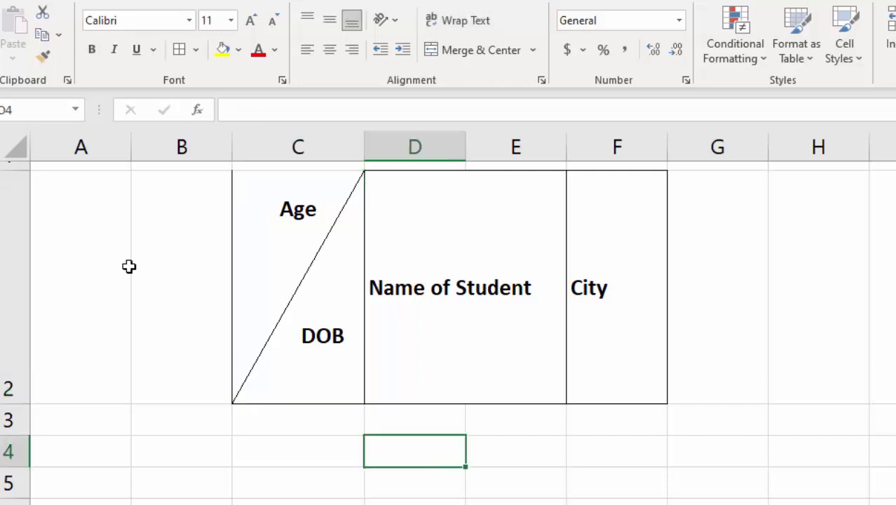